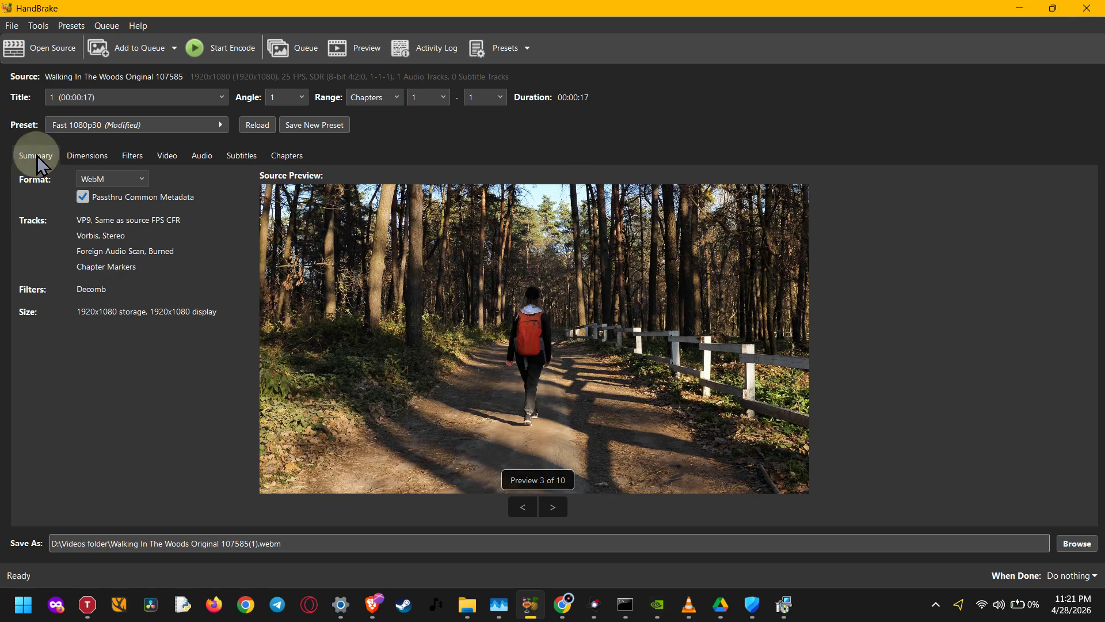
# Set the output container format to MP4.
pyautogui.click(106, 180)
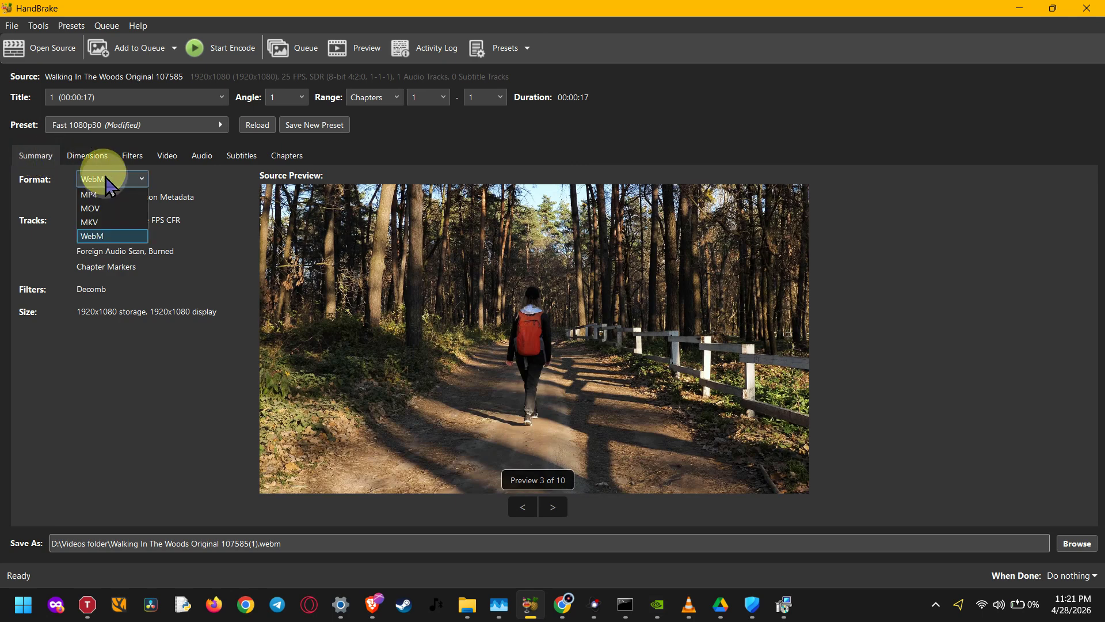
pyautogui.click(114, 198)
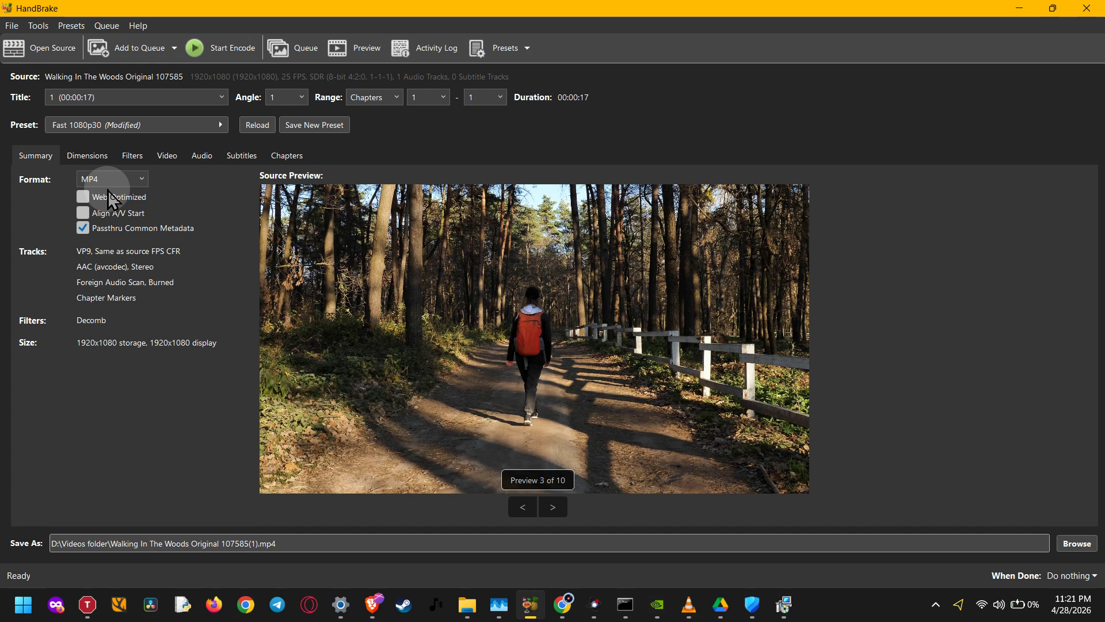
pyautogui.click(26, 61)
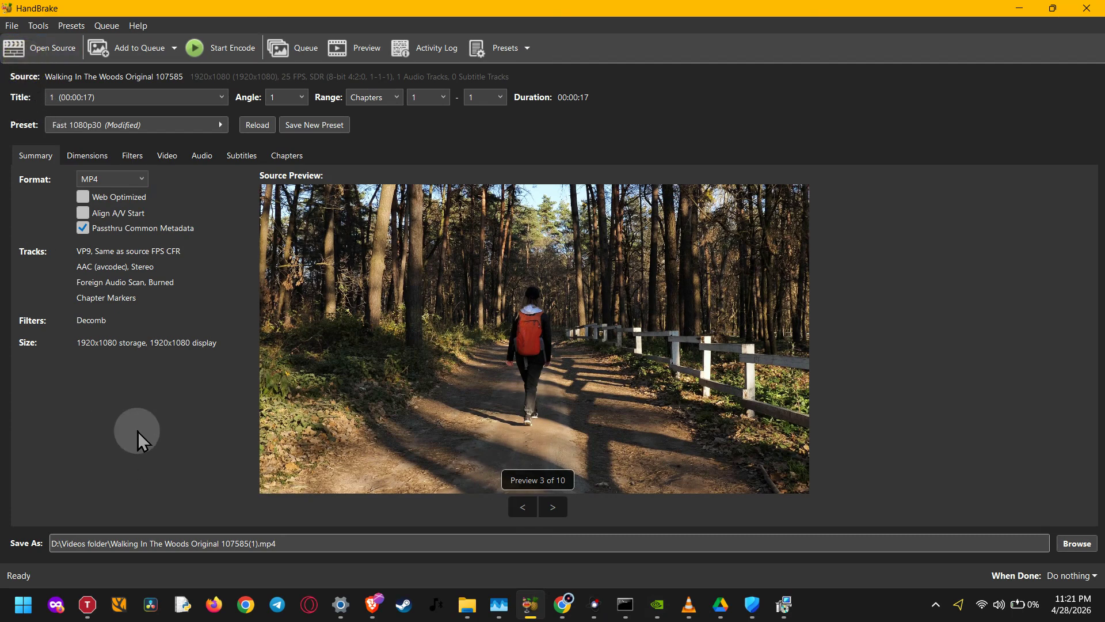
pyautogui.click(38, 51)
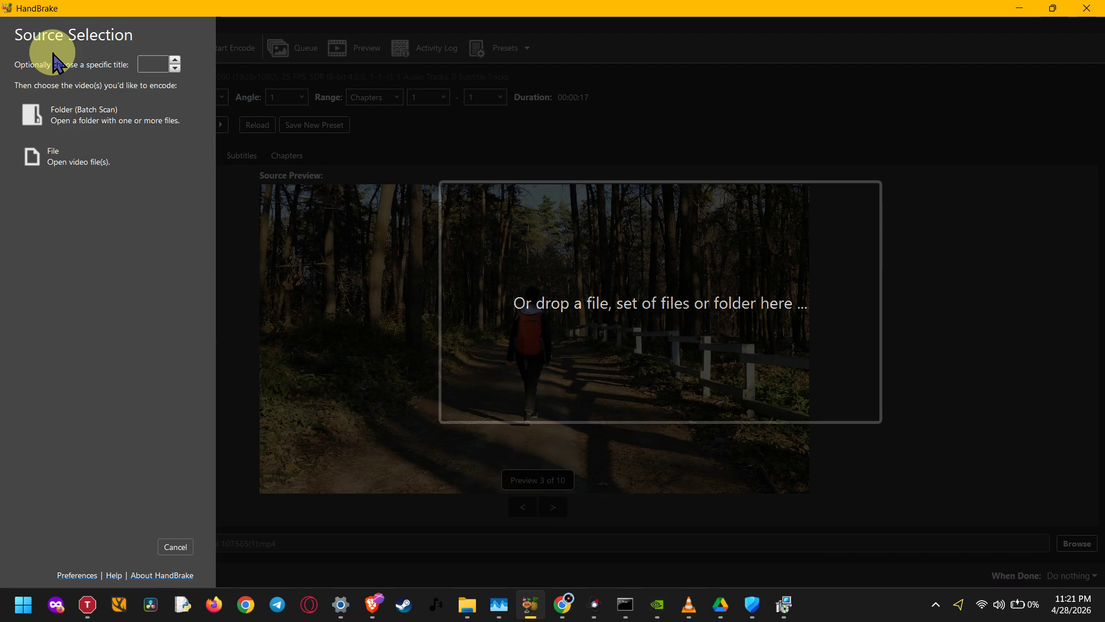
pyautogui.click(75, 157)
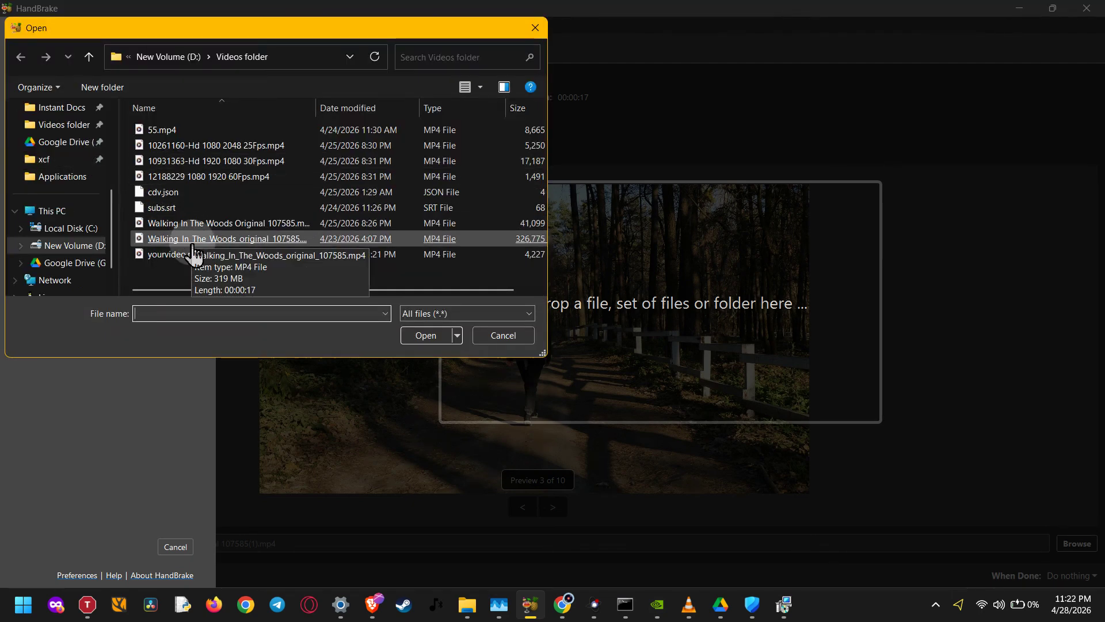
pyautogui.click(497, 340)
pyautogui.click(183, 548)
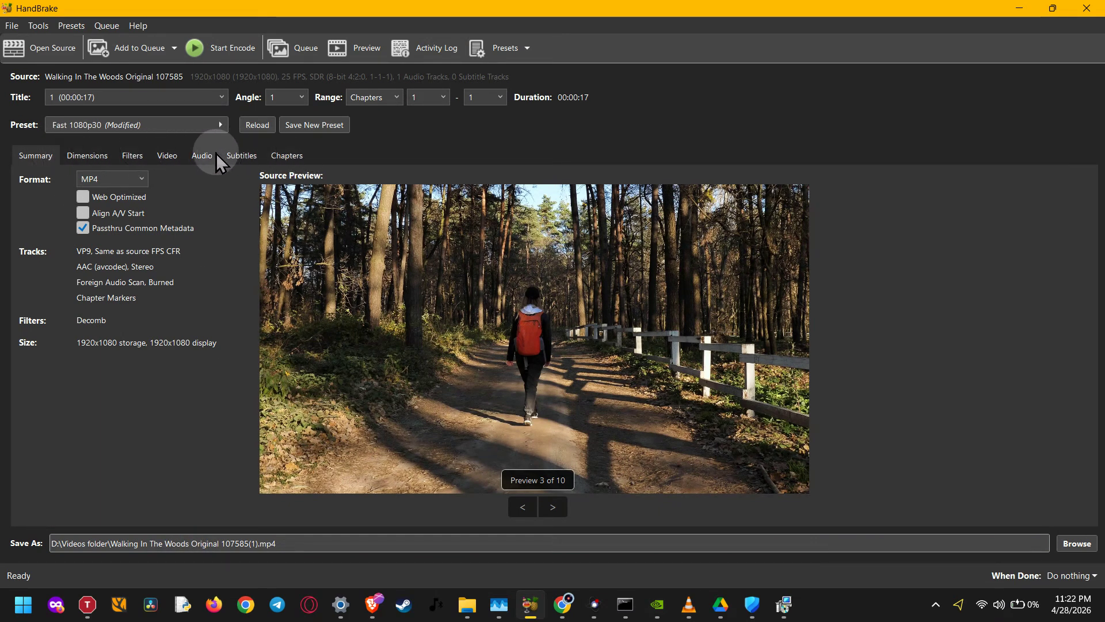
# Set the video encoder to H.265 (x265) in the video settings.
pyautogui.click(168, 161)
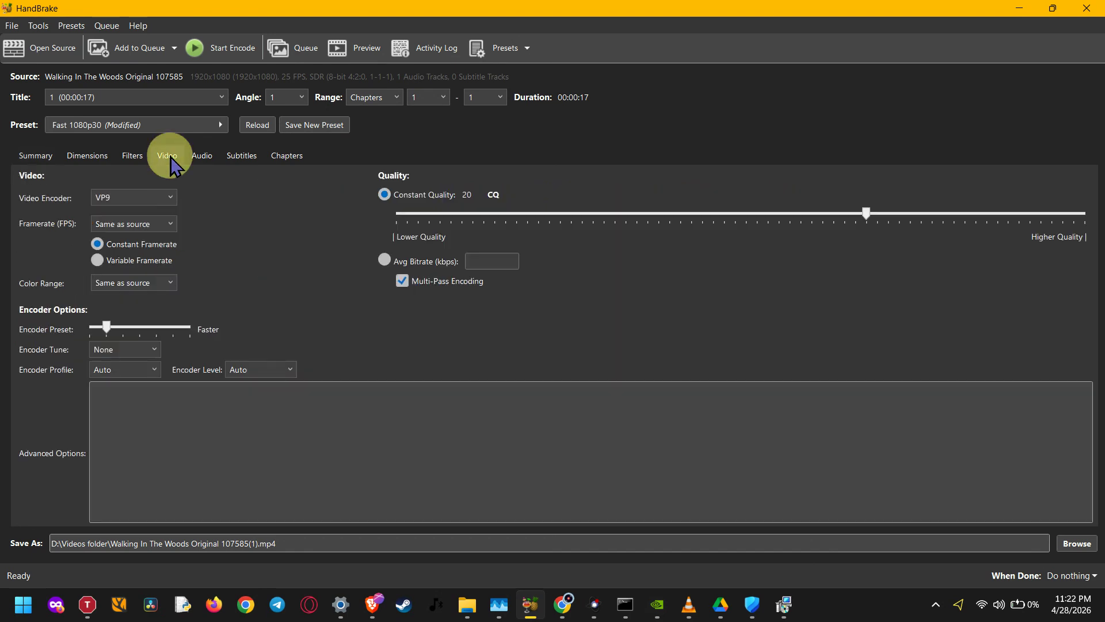
pyautogui.click(148, 199)
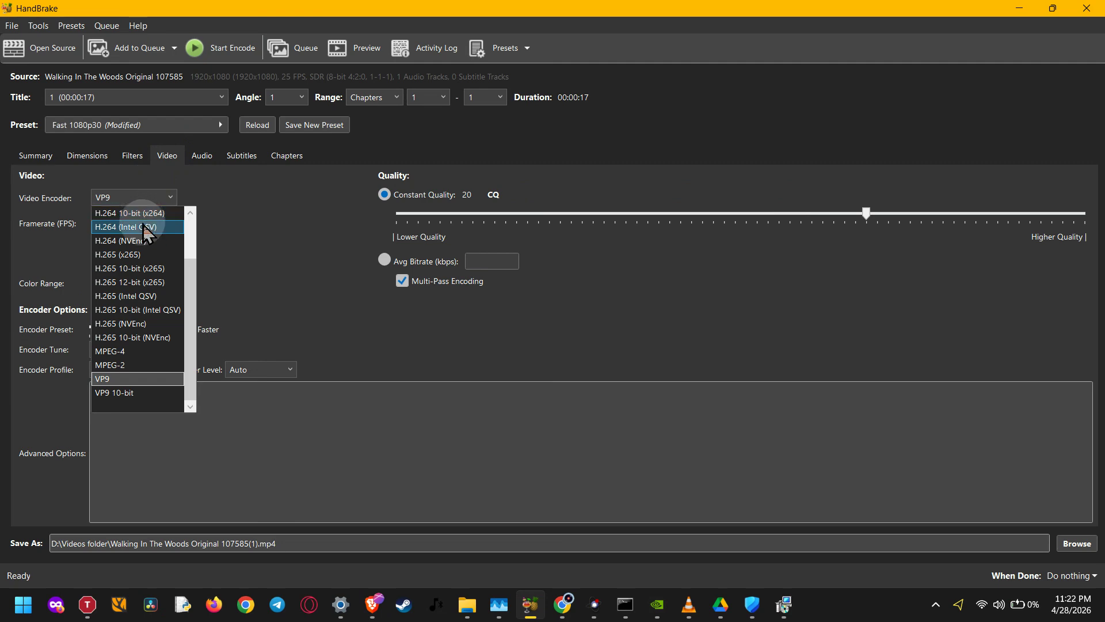
pyautogui.click(154, 255)
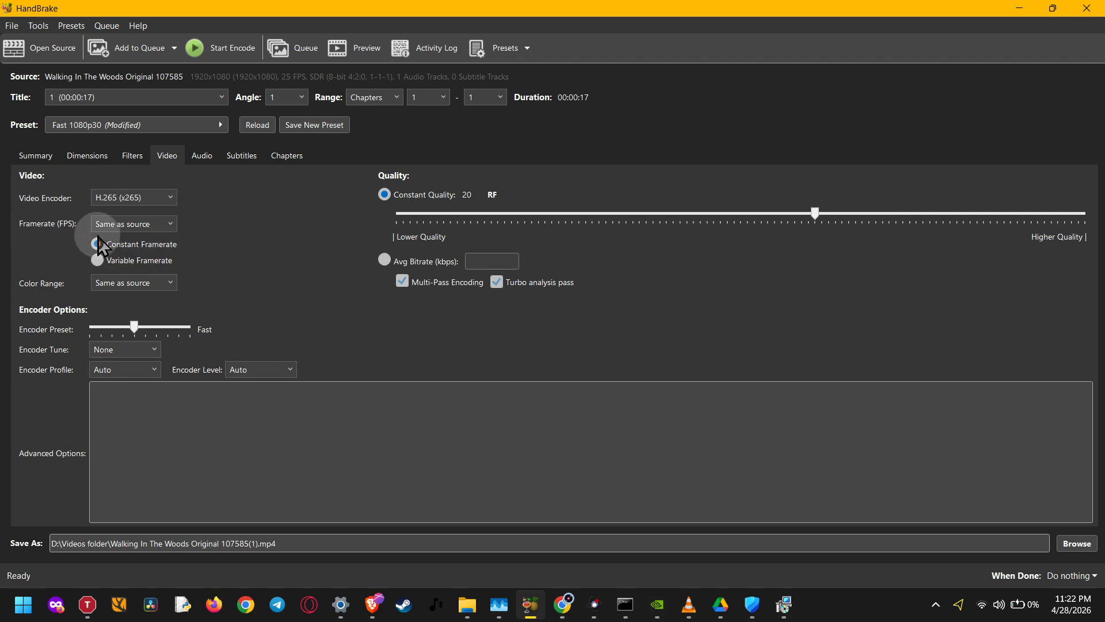
# Set the video framerate to 30 FPS with the Peak Framerate option.
pyautogui.click(96, 263)
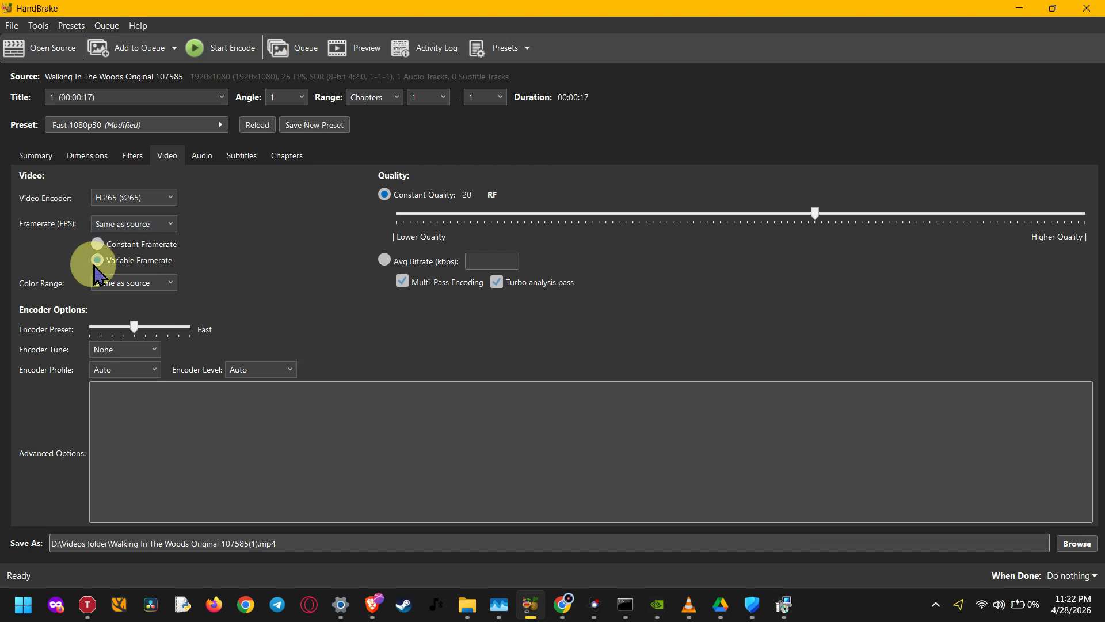
pyautogui.click(153, 246)
pyautogui.click(155, 283)
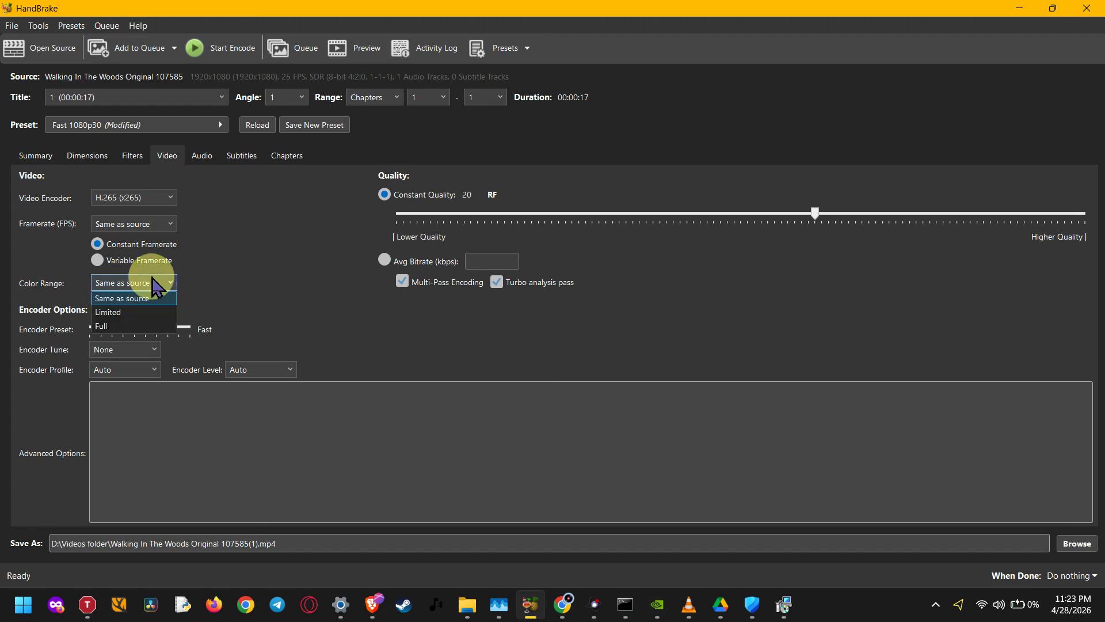
pyautogui.click(144, 225)
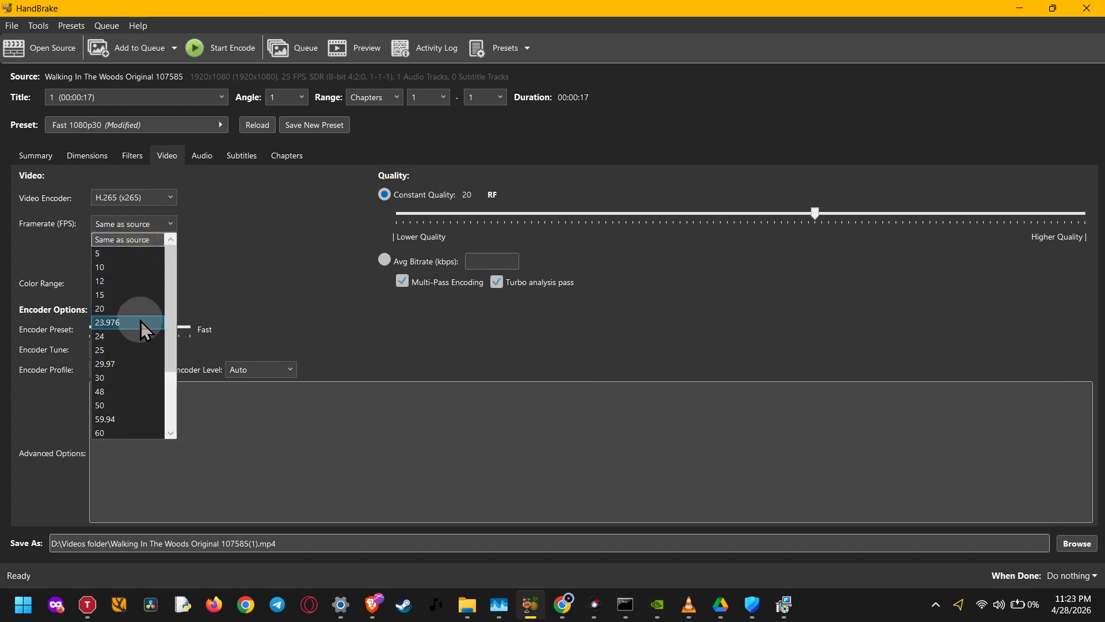
pyautogui.click(119, 378)
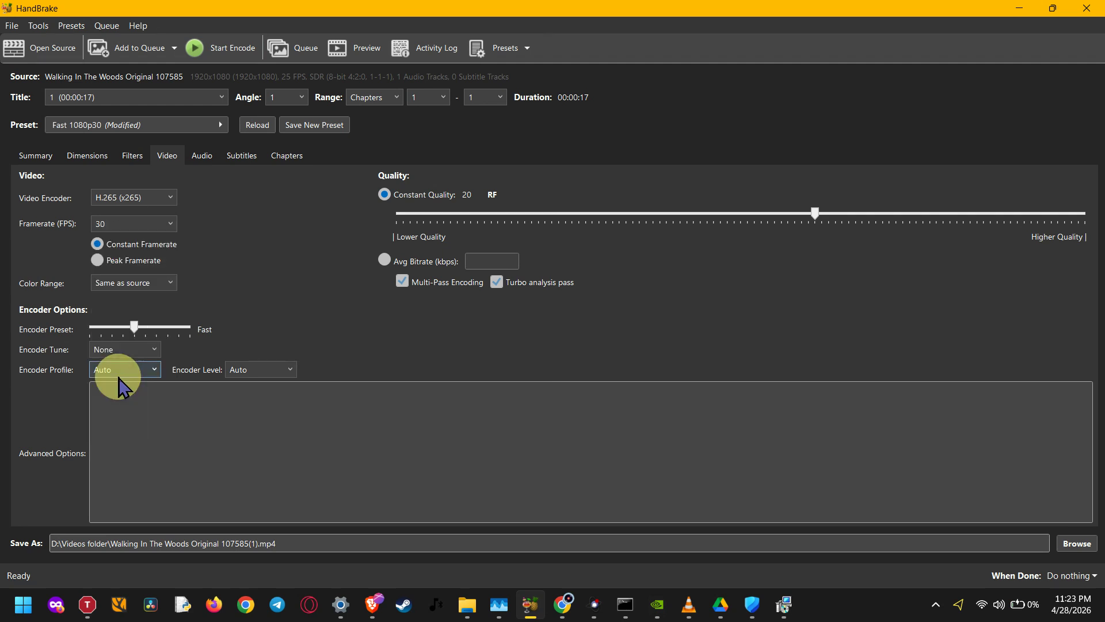
pyautogui.click(127, 260)
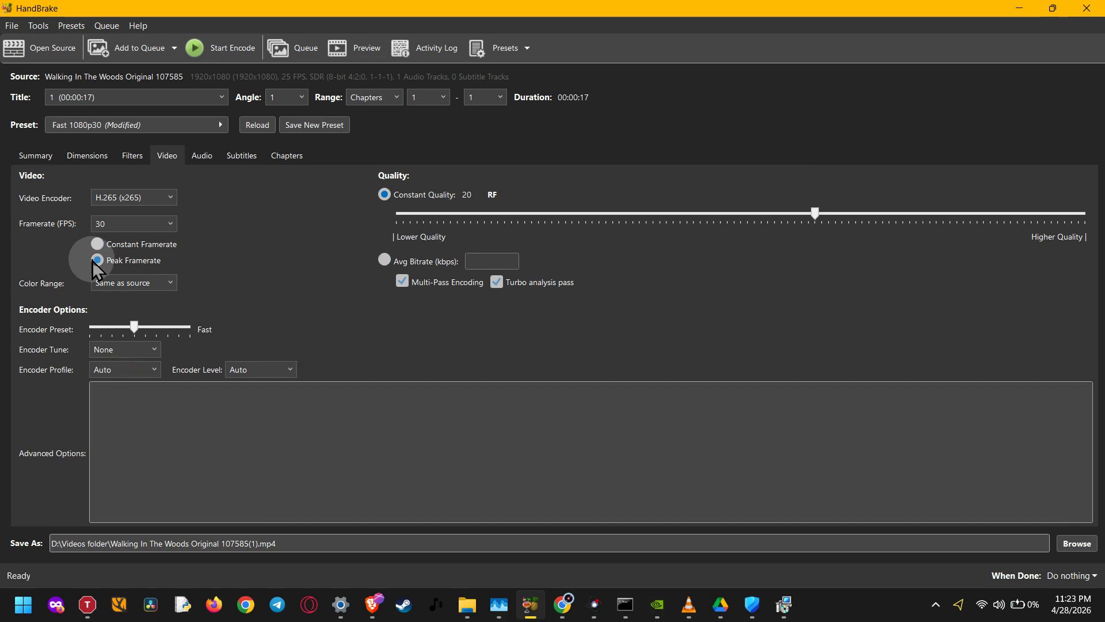
# Set the encoder preset to Slow and the constant quality to RF 21.5.
pyautogui.moveTo(134, 327); pyautogui.dragTo(158, 334)
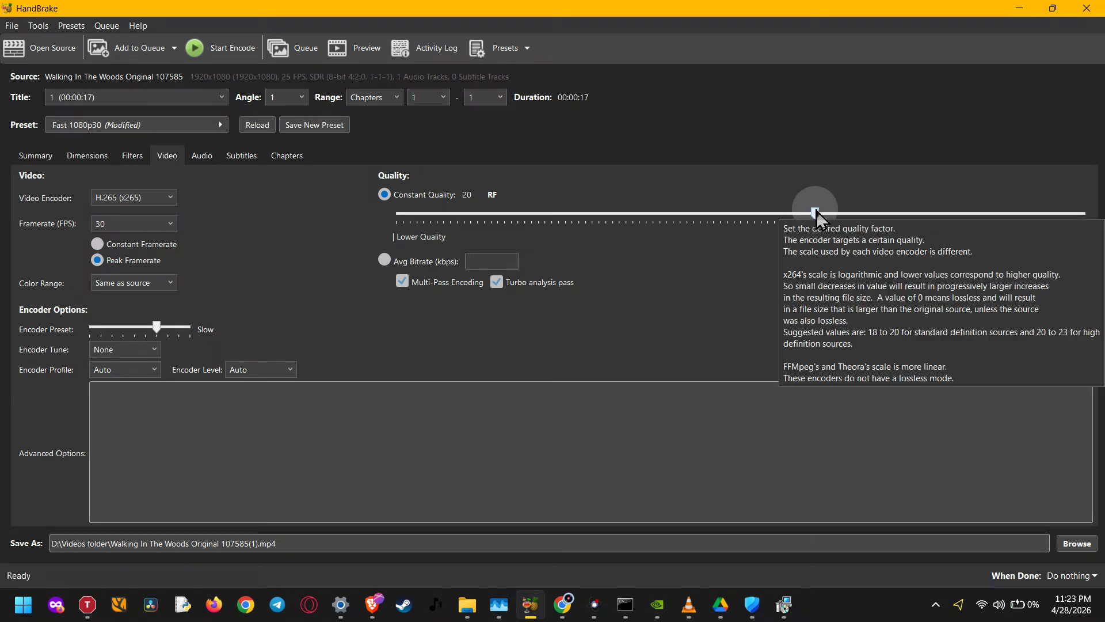
pyautogui.moveTo(810, 209); pyautogui.dragTo(803, 211)
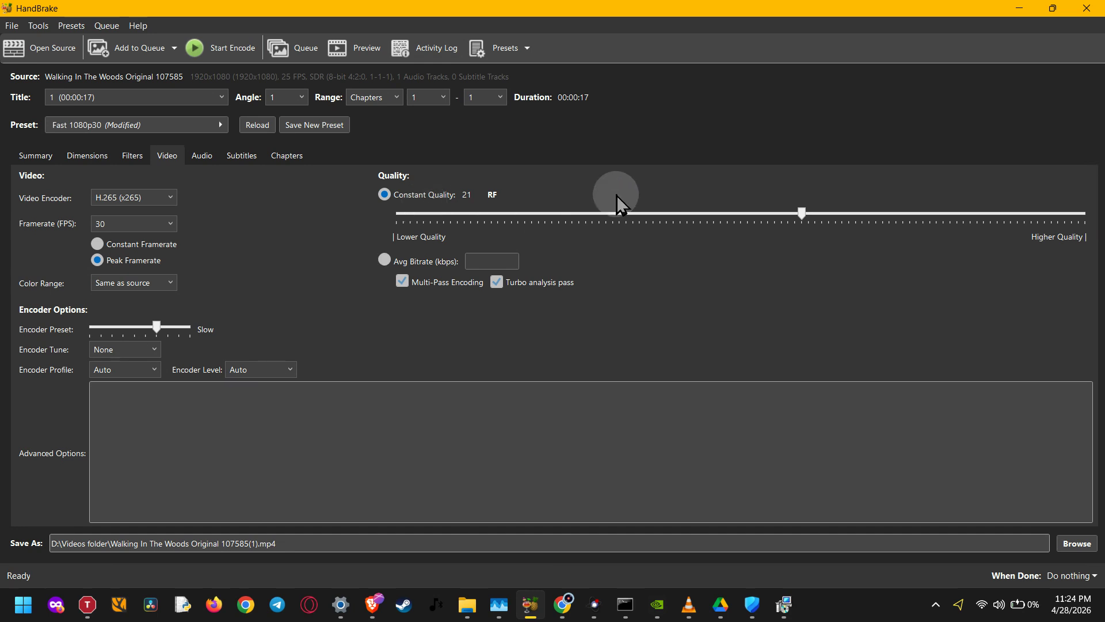
pyautogui.click(802, 214)
pyautogui.moveTo(802, 214); pyautogui.dragTo(795, 216)
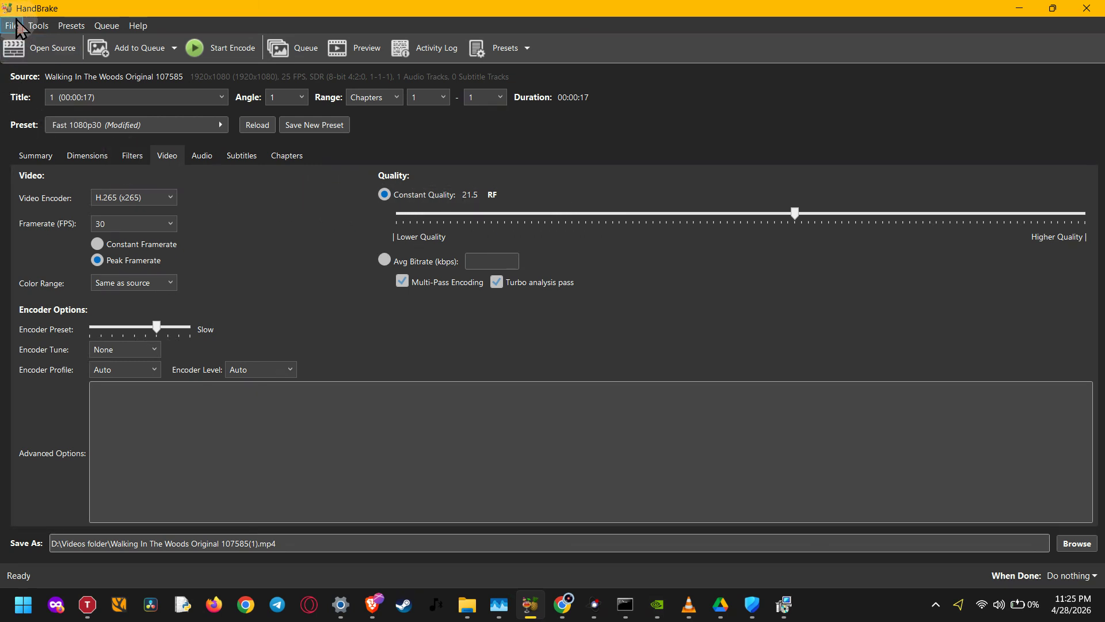
# Switch the video encoder to the hardware-accelerated H.265 (NVEnc).
pyautogui.click(34, 24)
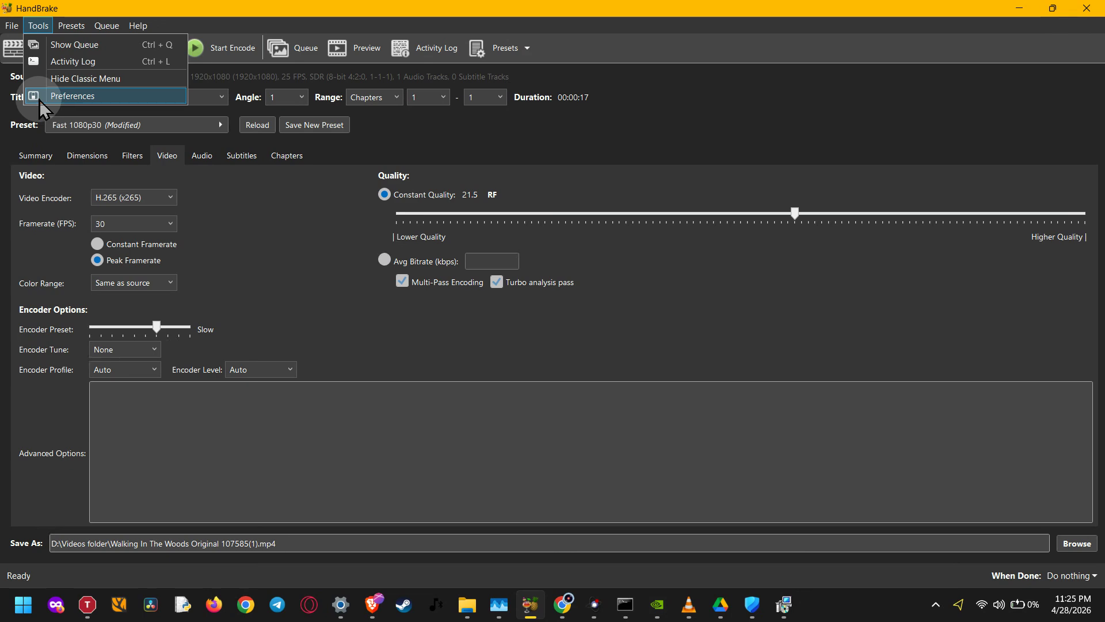
pyautogui.click(127, 197)
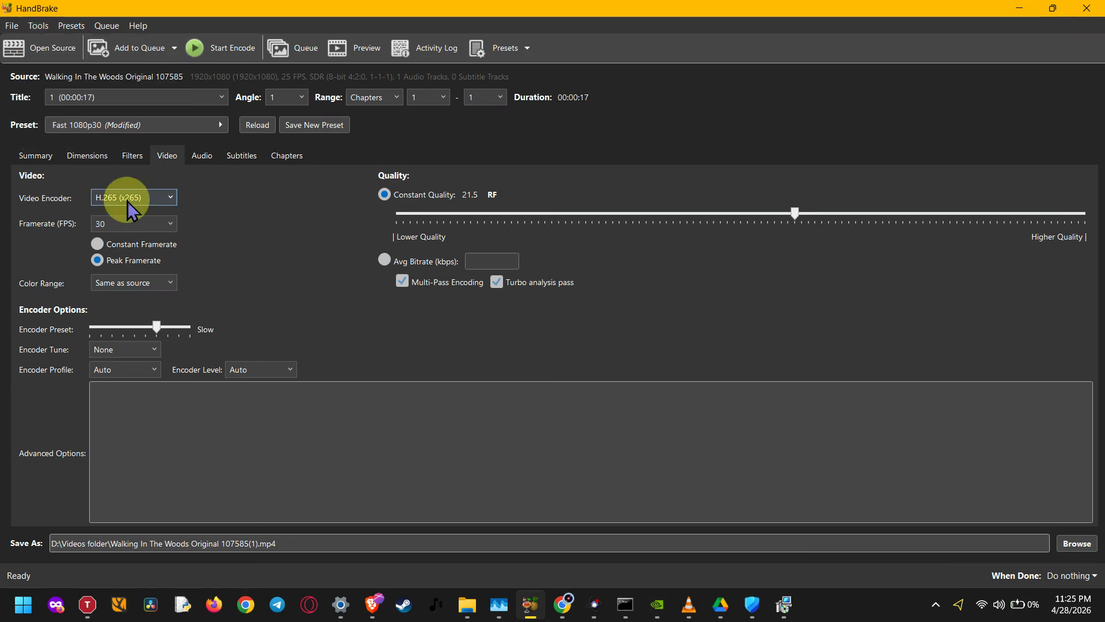
pyautogui.click(173, 197)
pyautogui.click(247, 201)
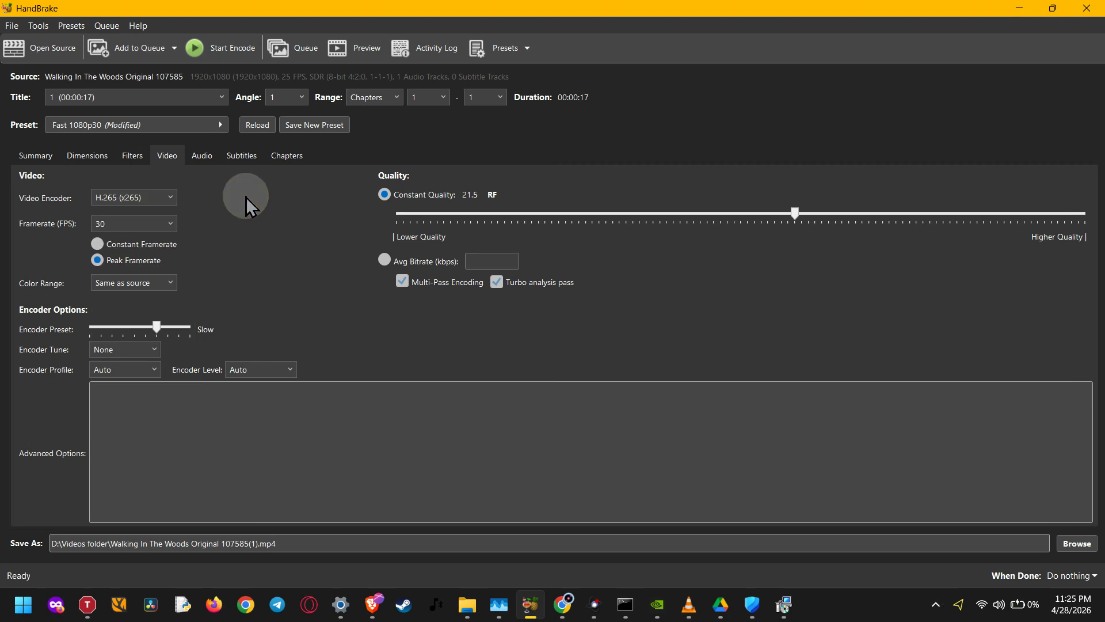
pyautogui.click(161, 198)
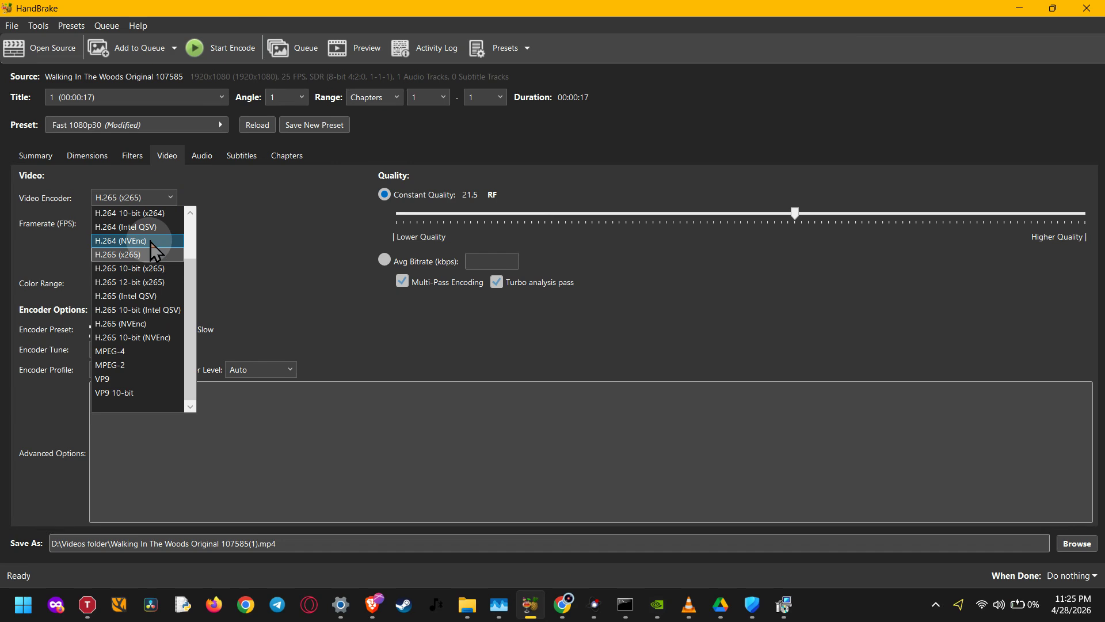
pyautogui.click(162, 323)
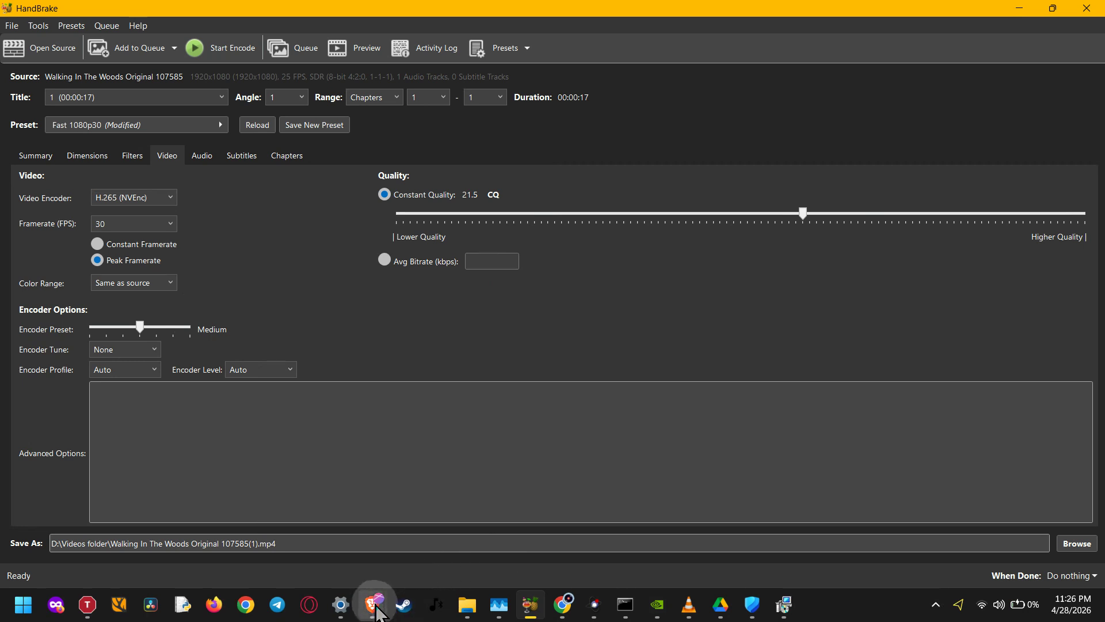
pyautogui.moveTo(373, 603)
pyautogui.click(449, 543)
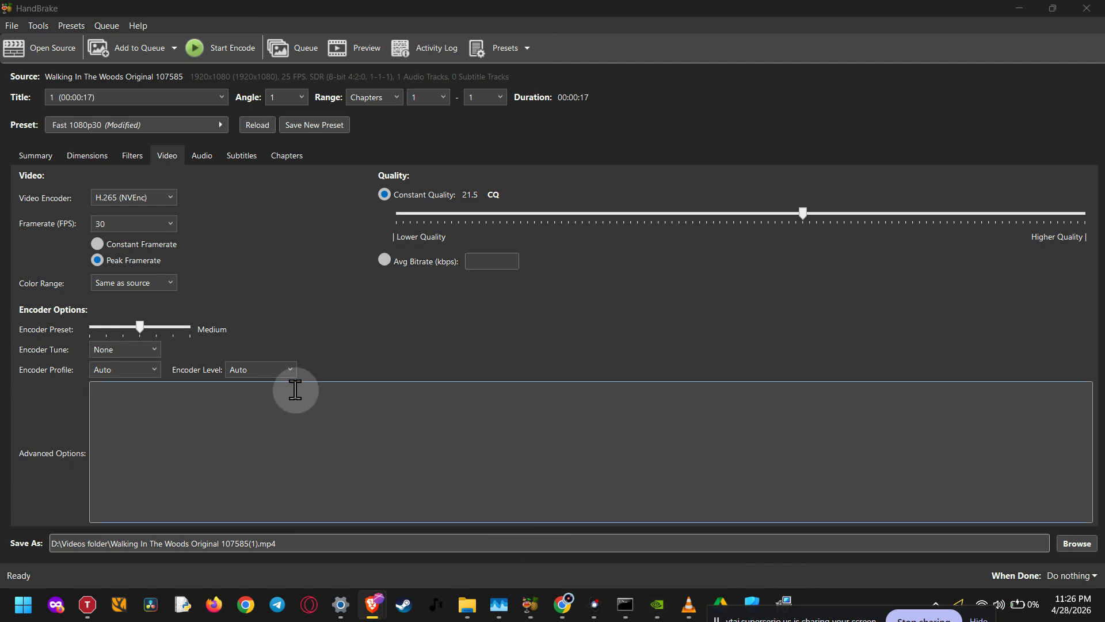
pyautogui.click(122, 199)
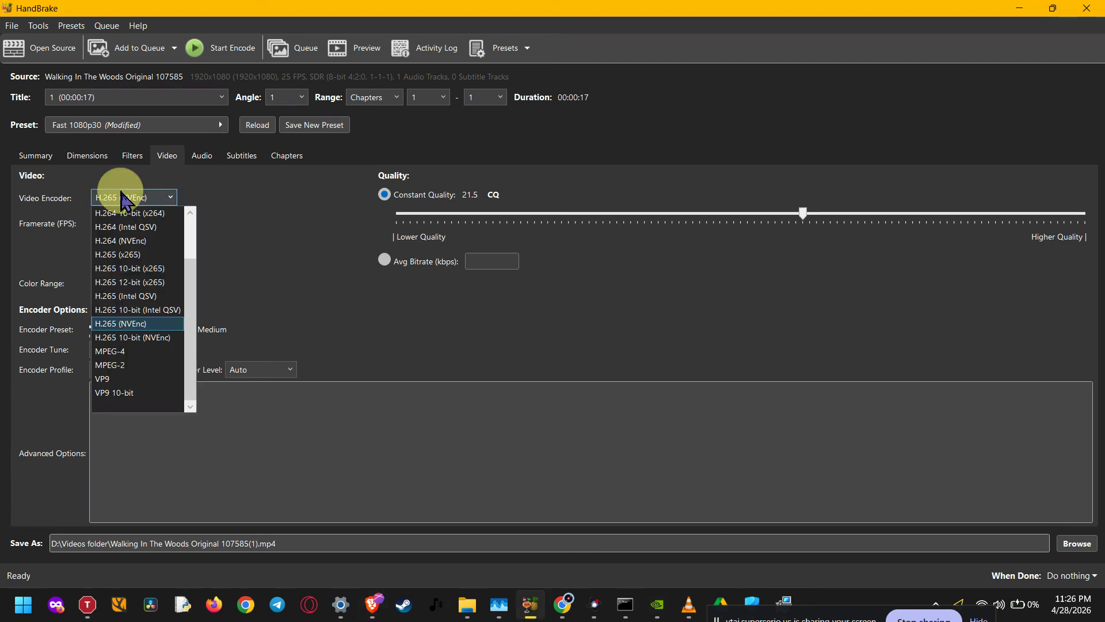
pyautogui.click(191, 190)
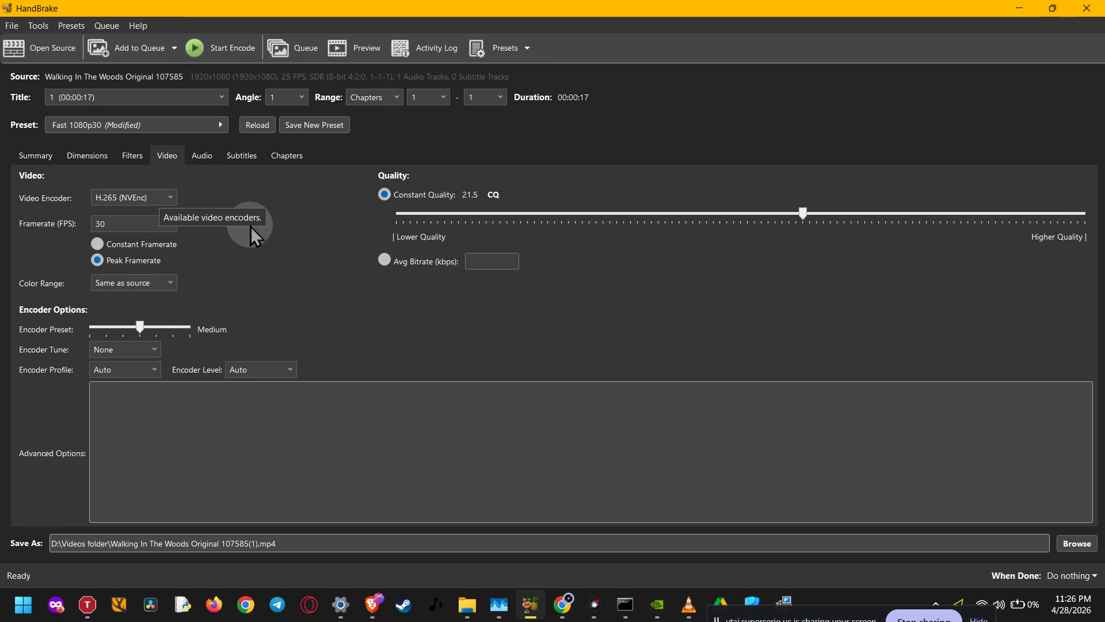
# Set the video framerate to Same as source and return to the output summary.
pyautogui.click(153, 224)
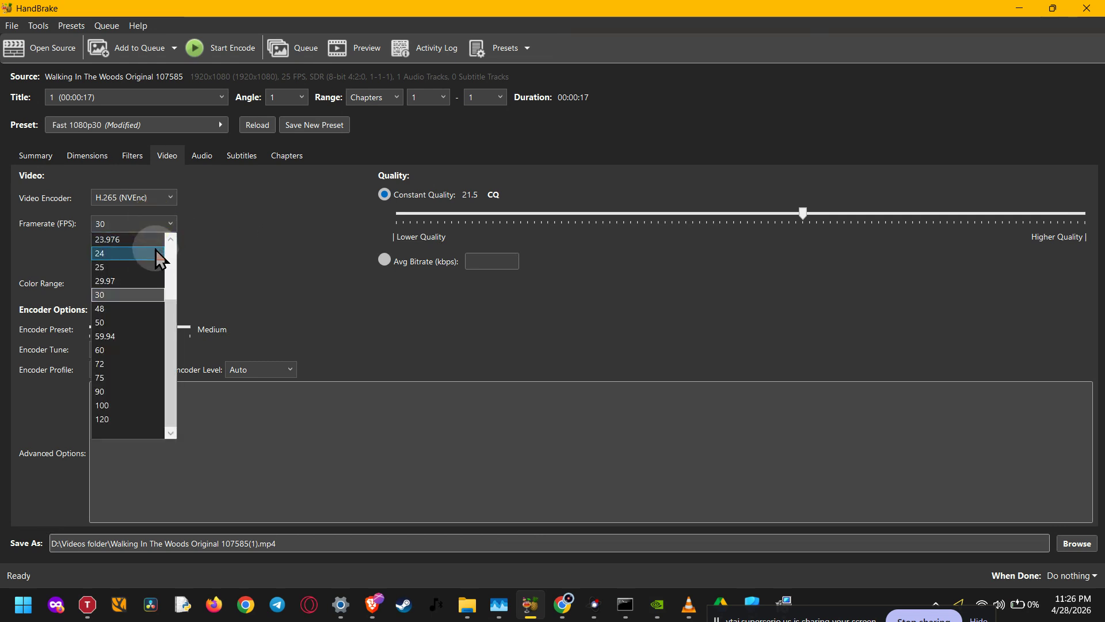
pyautogui.scroll(2, 153, 242)
pyautogui.click(228, 245)
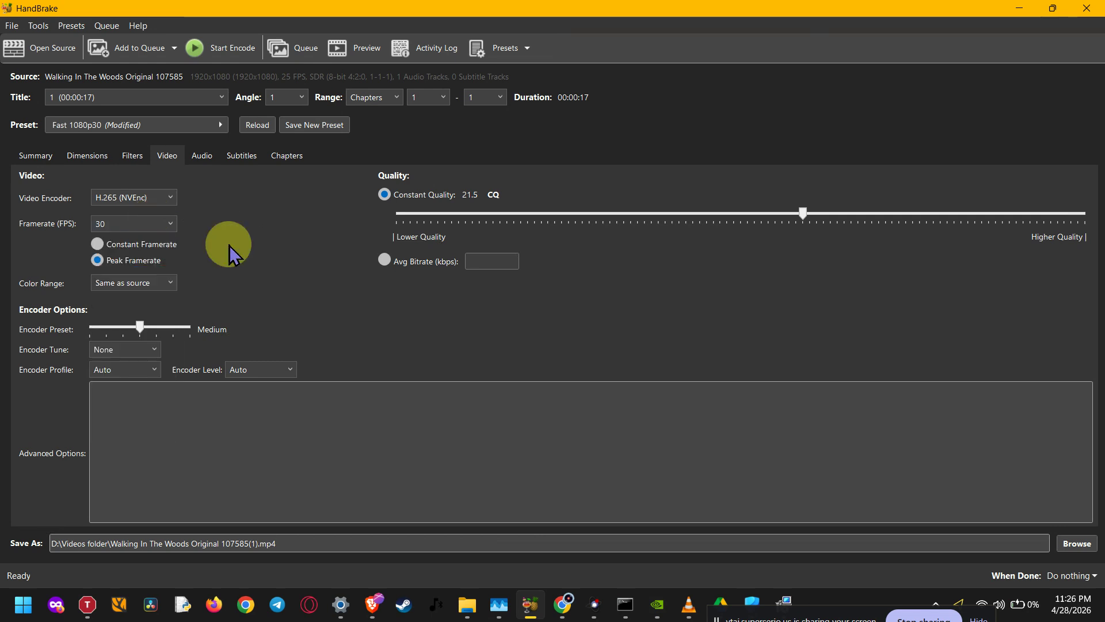
pyautogui.click(157, 231)
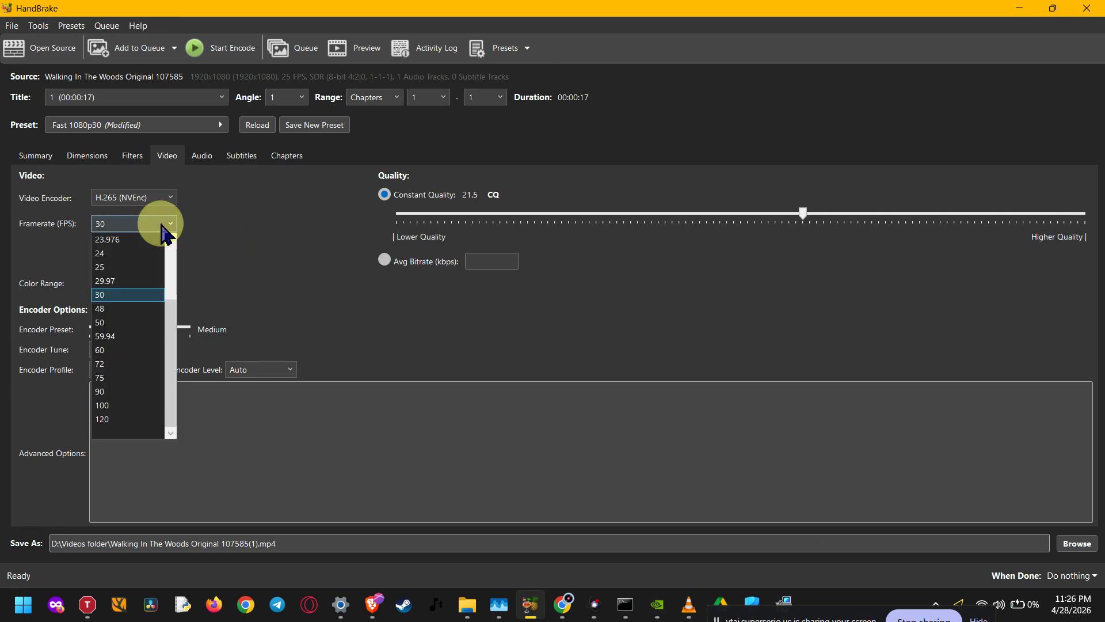
pyautogui.scroll(3, 153, 253)
pyautogui.click(153, 240)
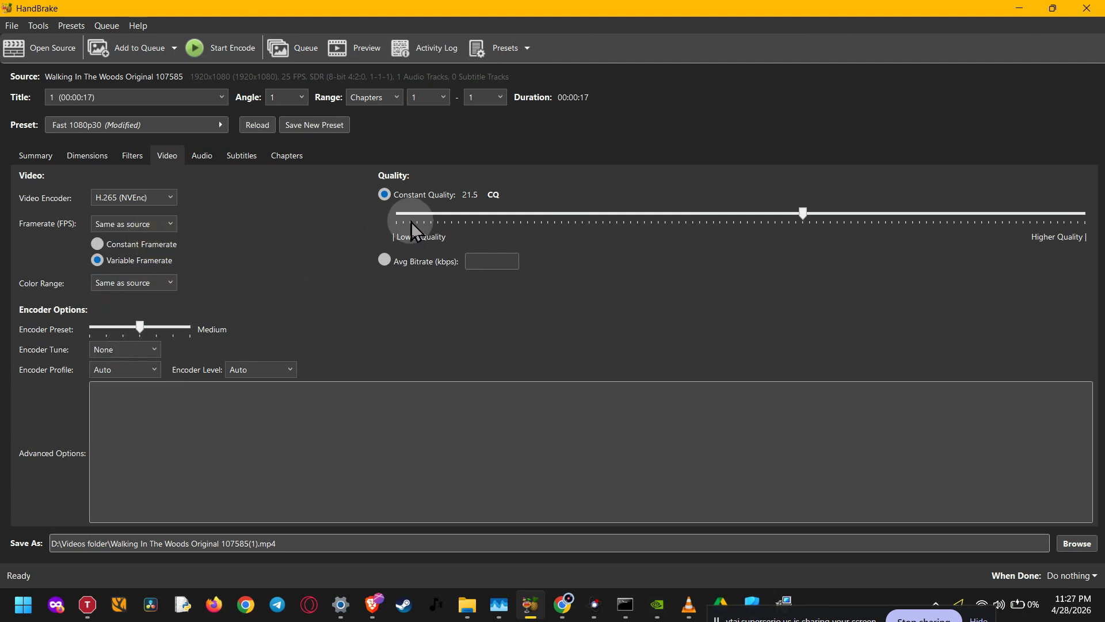
pyautogui.click(803, 210)
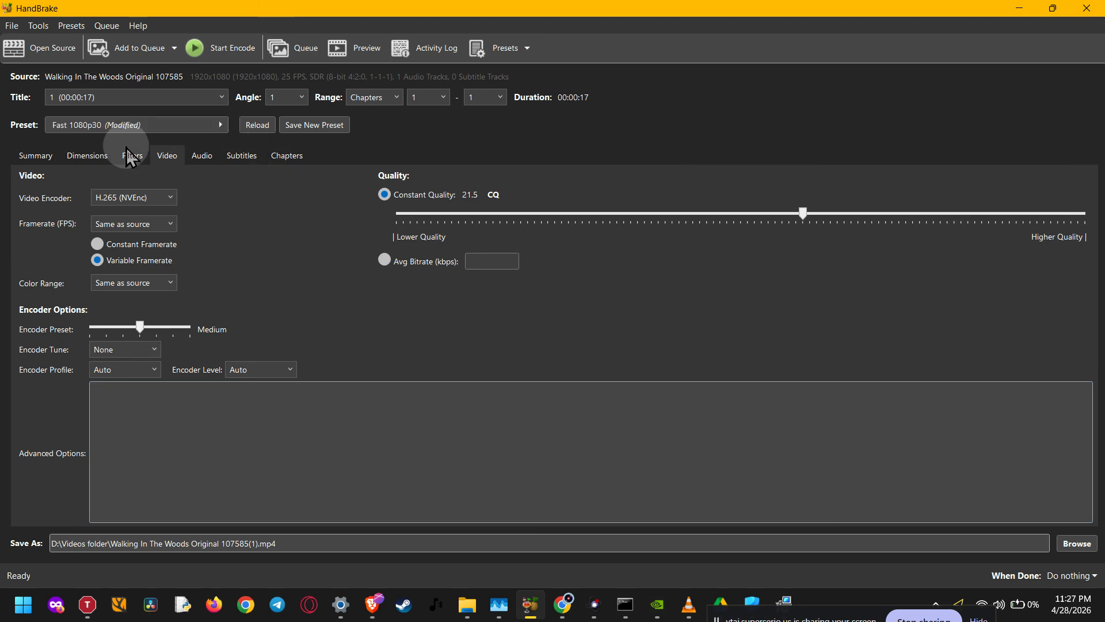
pyautogui.click(36, 156)
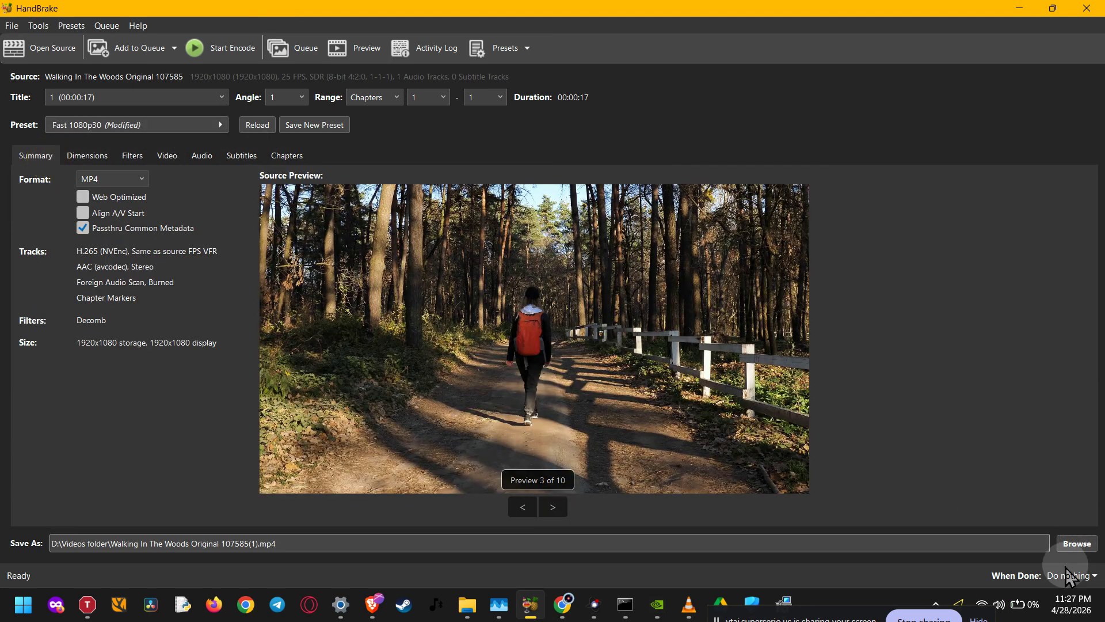